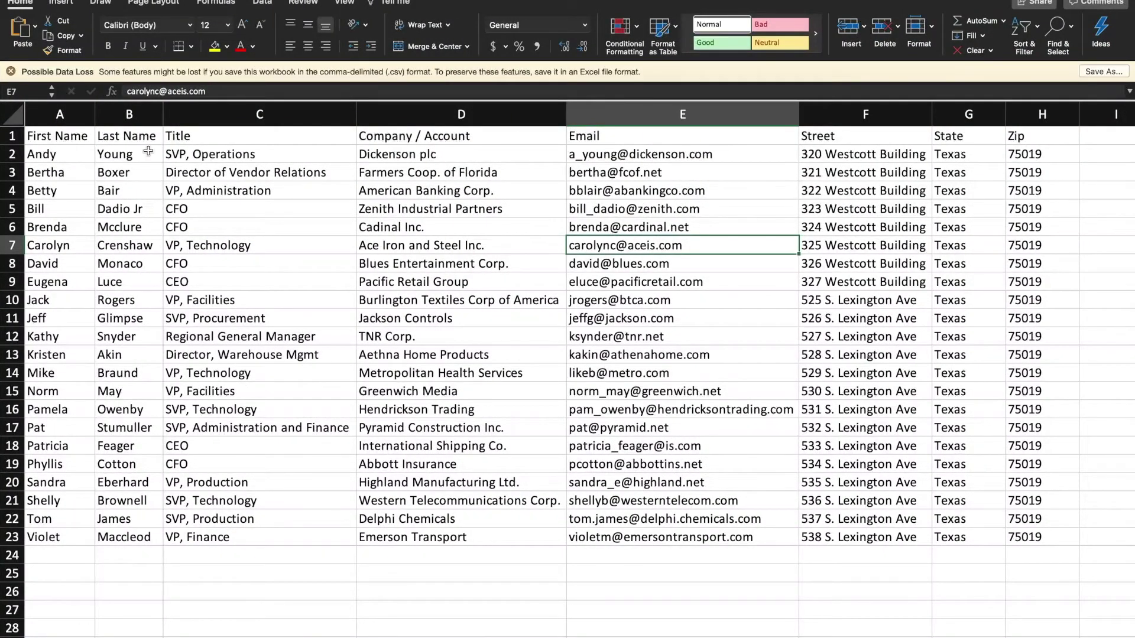
In Excel, highlight the First Name, Last Name, Title and Zip columns one by one.
left_click(13, 114)
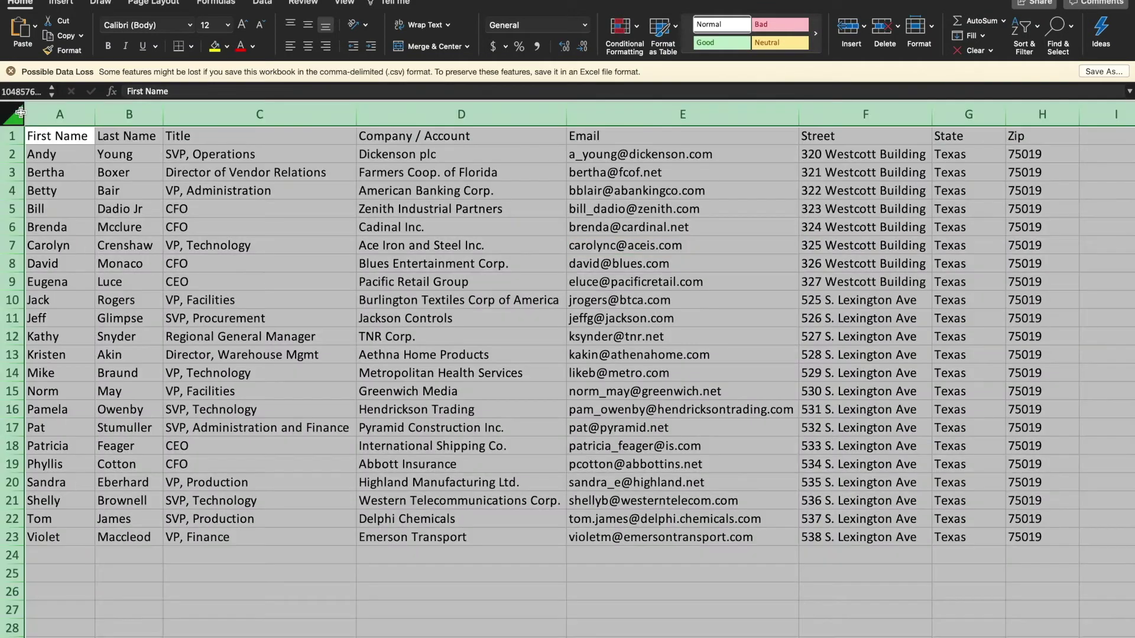
left_click(69, 137)
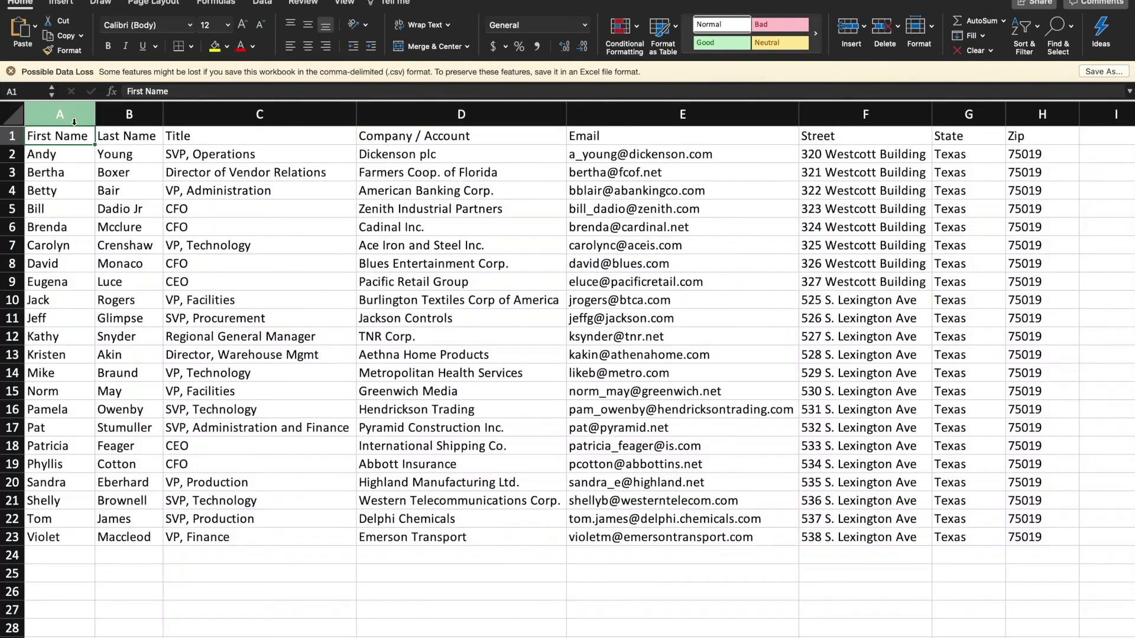
left_click(66, 116)
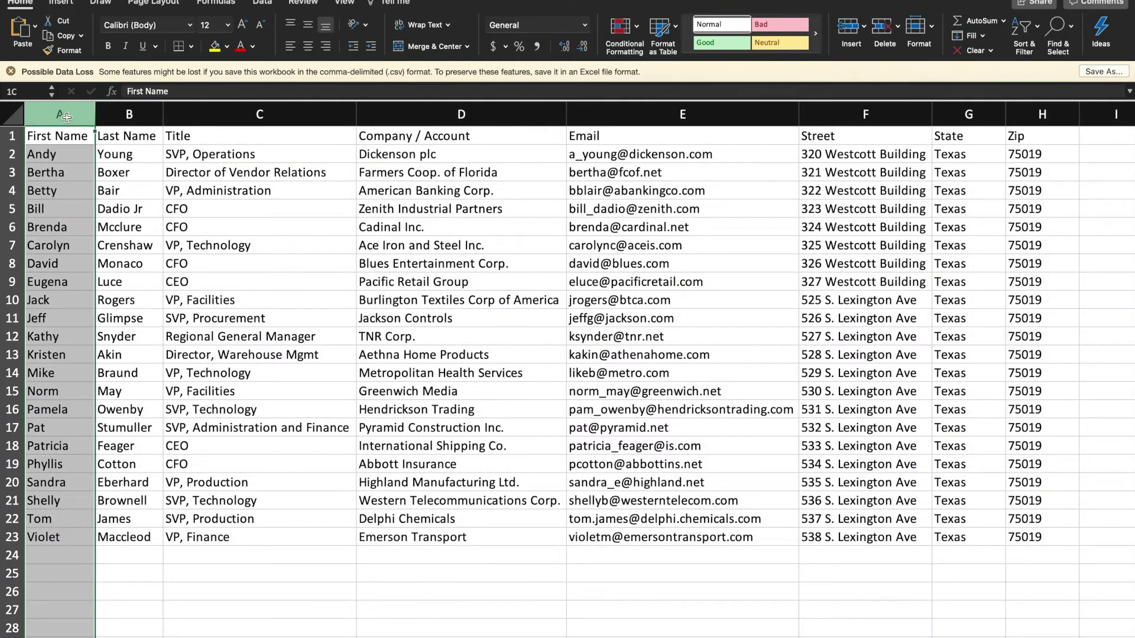
left_click(129, 116)
left_click(216, 117)
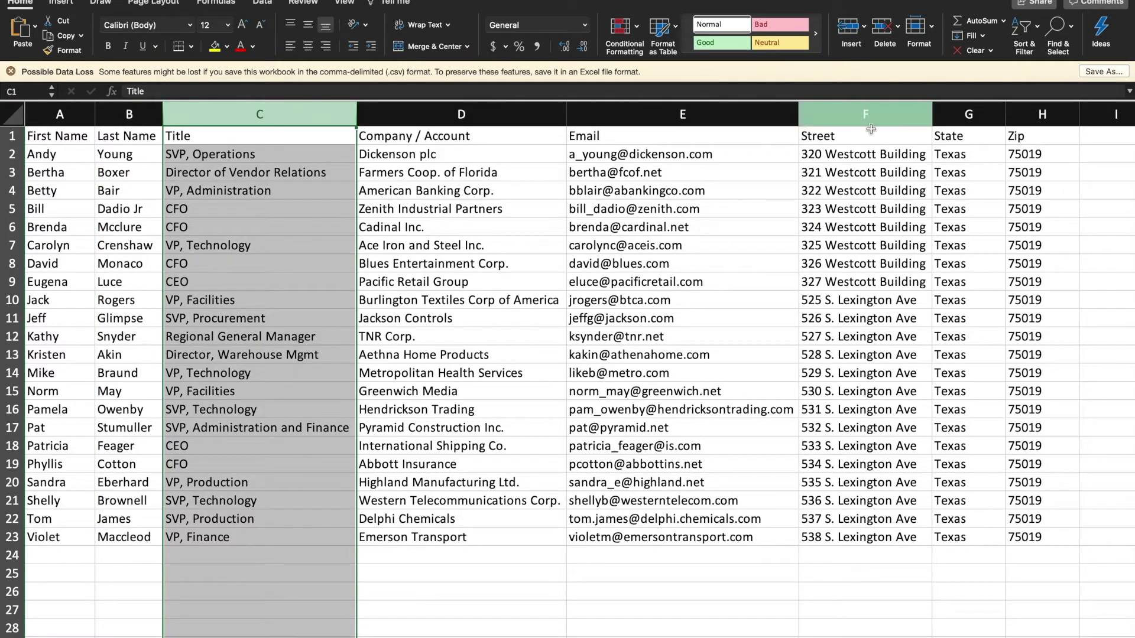
left_click(1014, 118)
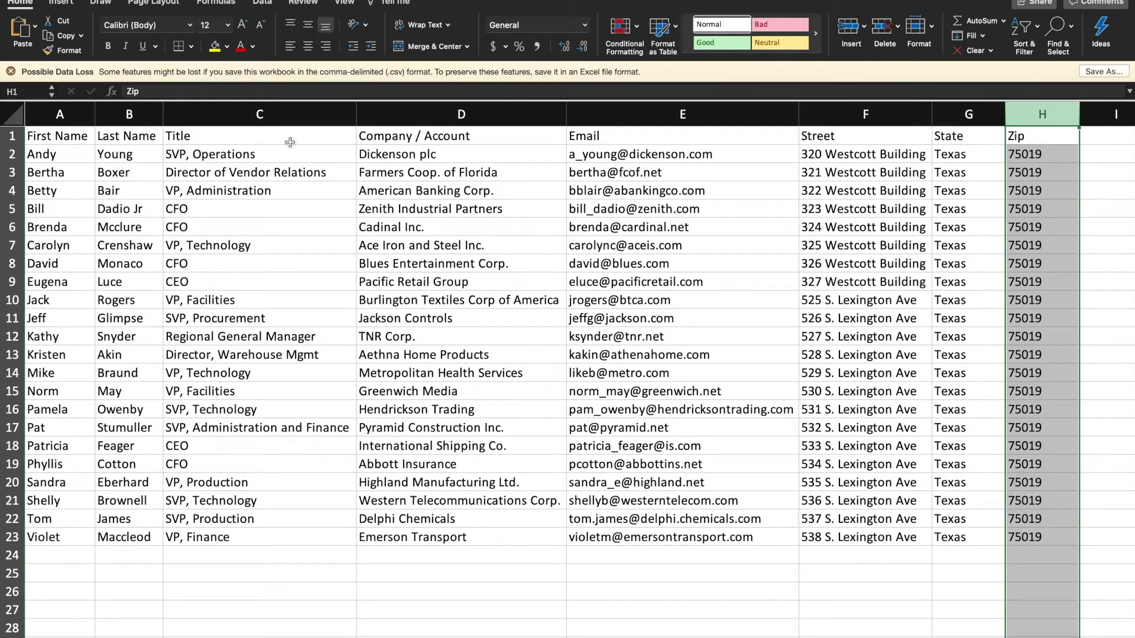
Highlight the Last Name through Company columns and rows 1–11, then switch to the Salesforce leads list.
left_click(69, 113)
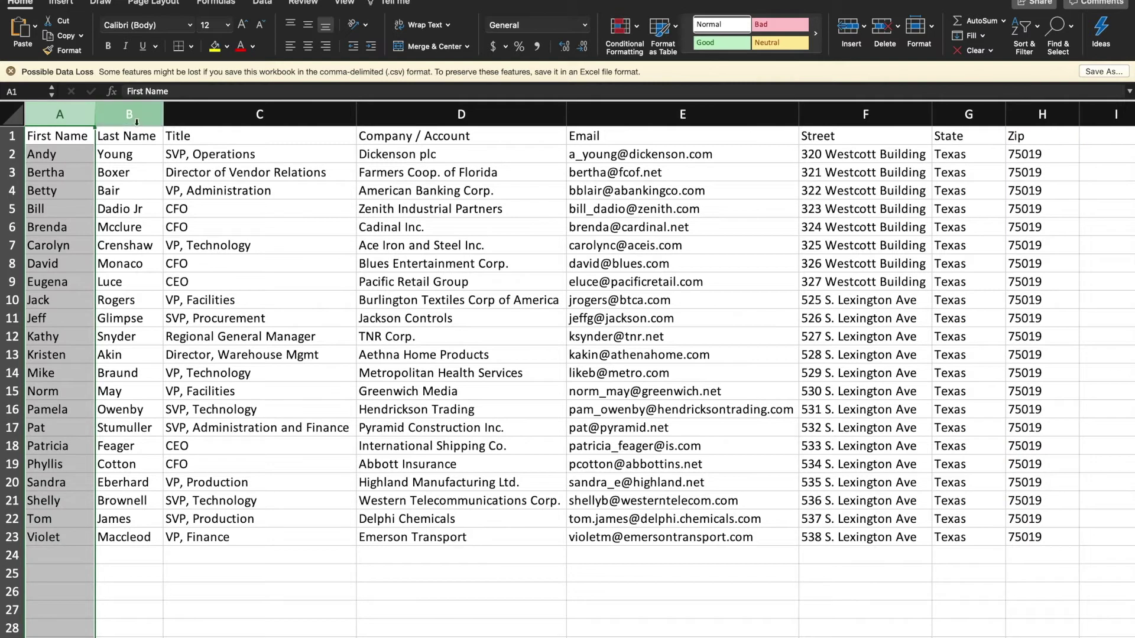
left_click_drag(126, 117, 483, 145)
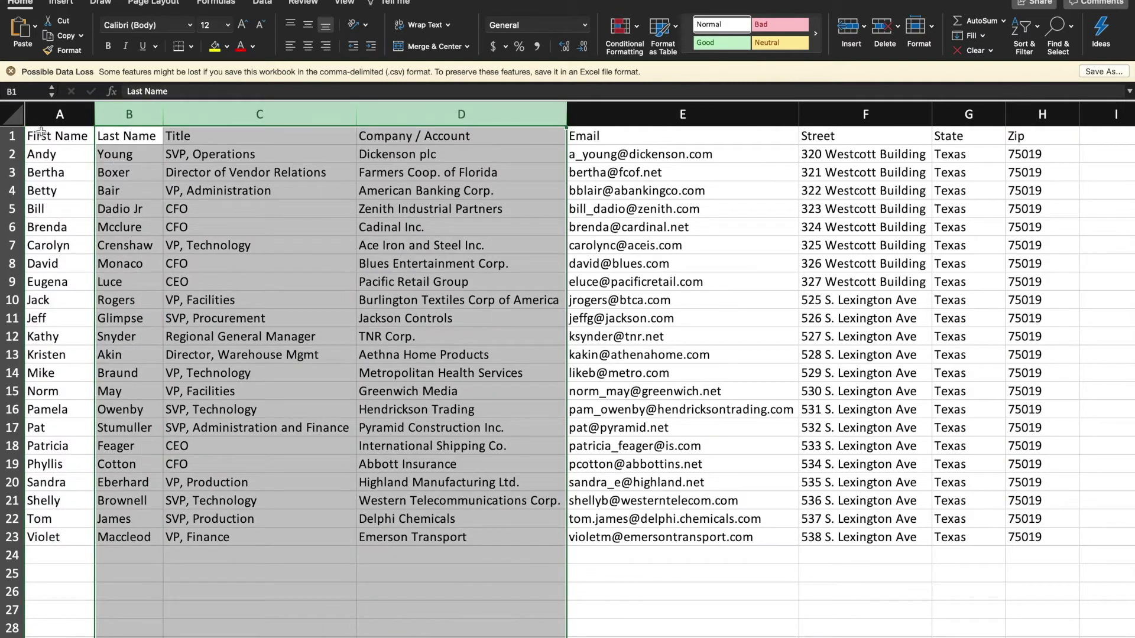
left_click_drag(17, 132, 142, 325)
left_click(148, 353)
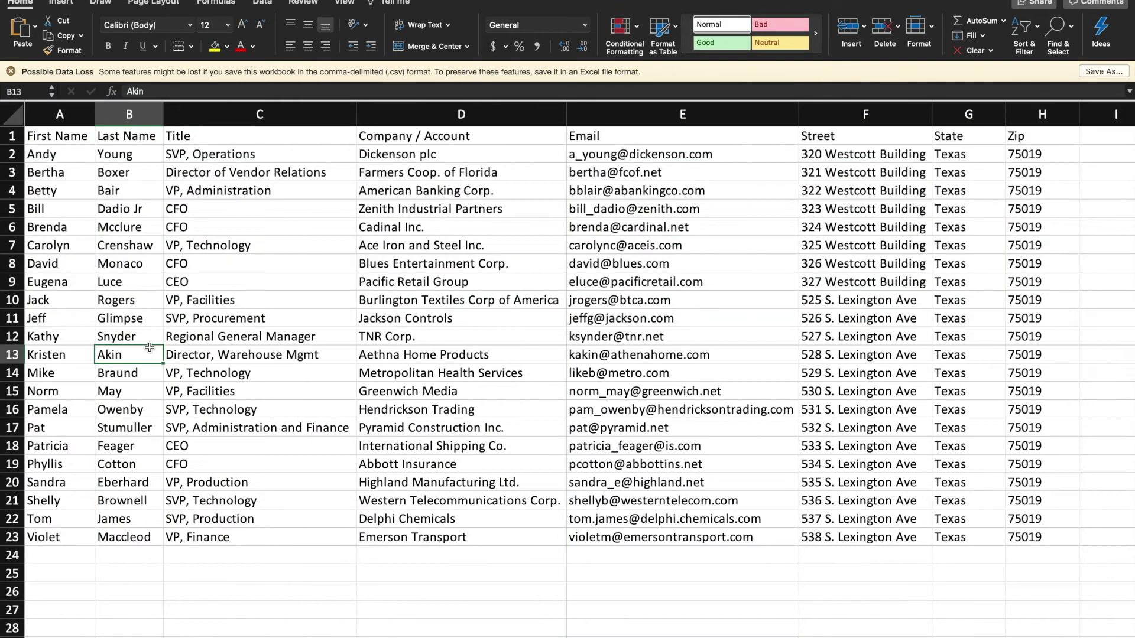
key("ctrl+Left")
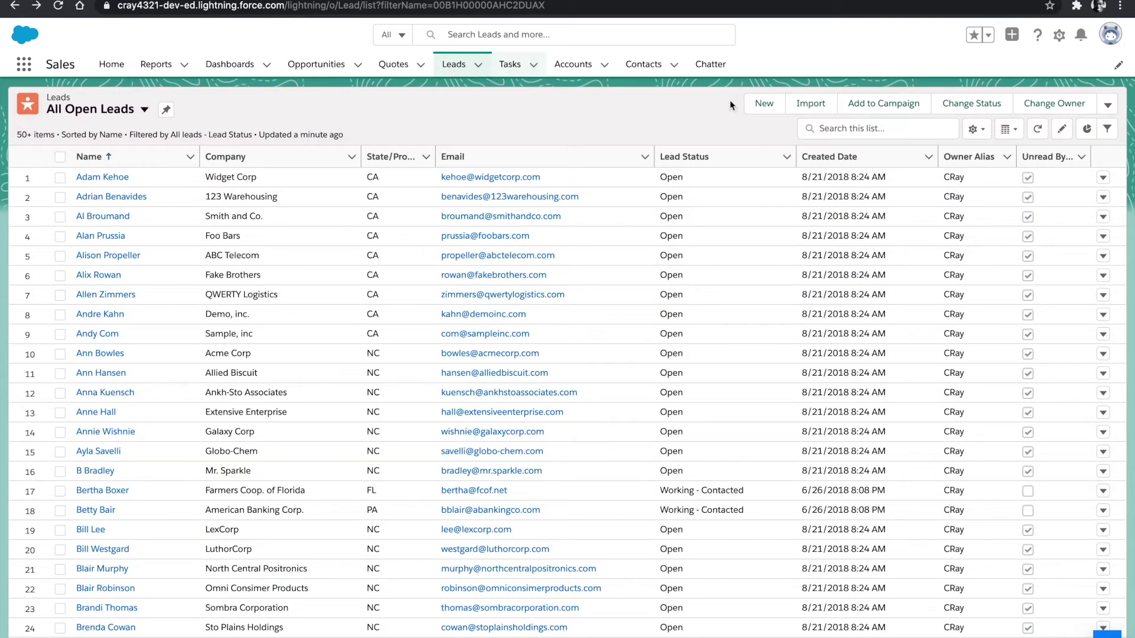
Launch the Data Import Wizard from the All Open Leads list.
left_click(808, 106)
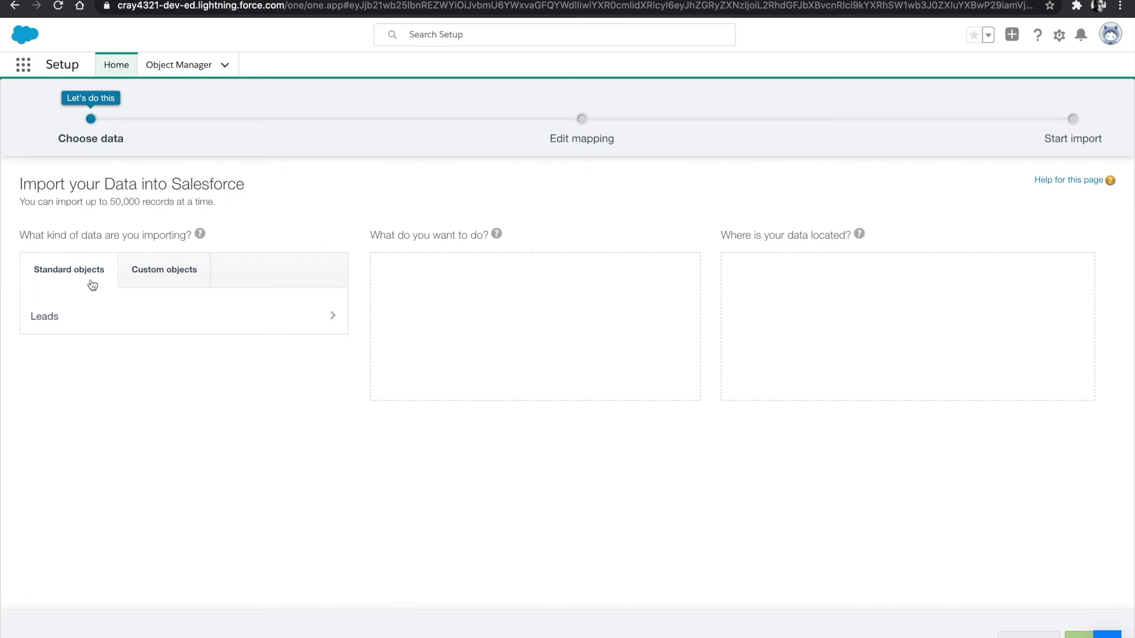
Import into Leads, adding new and updating existing records matched by Email.
left_click(59, 319)
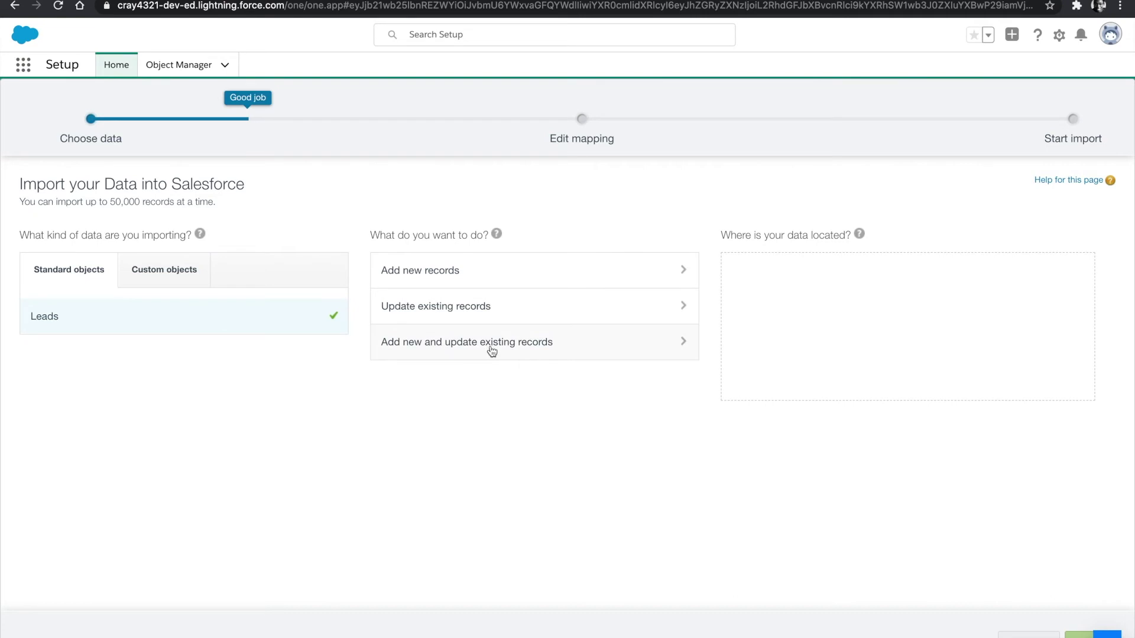
left_click(538, 351)
scroll(551, 355, "down", 1)
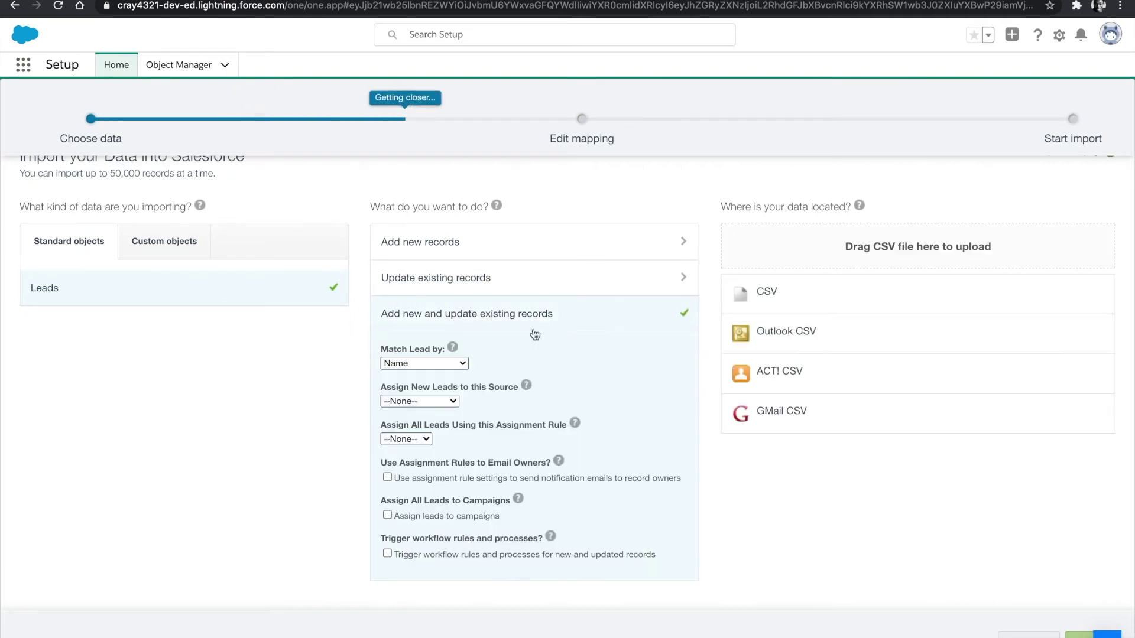
left_click(455, 364)
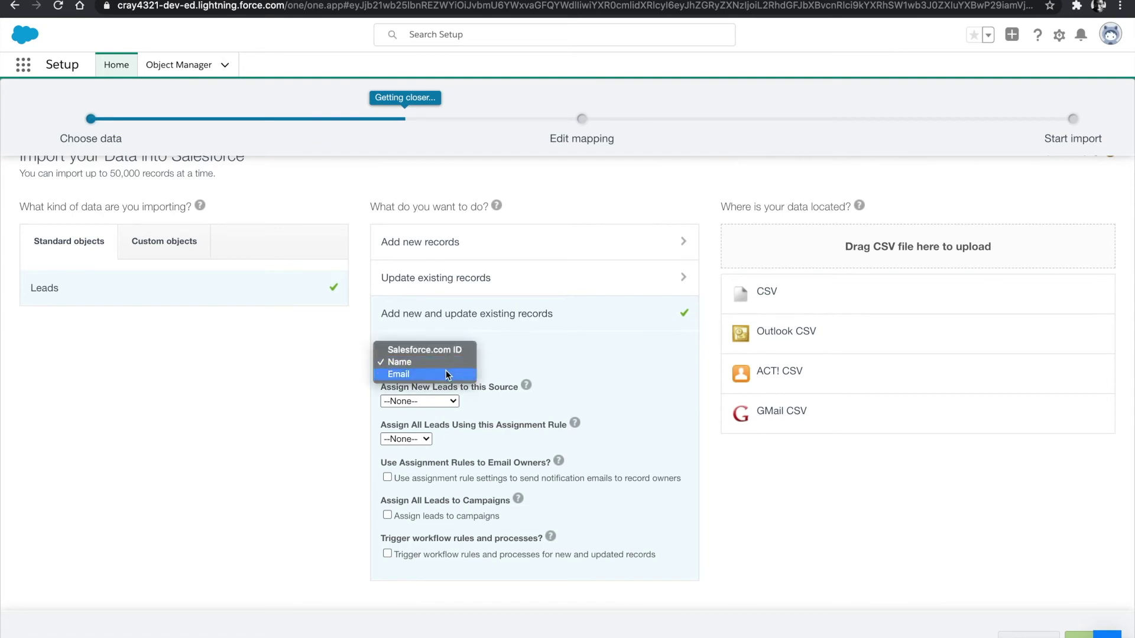
left_click(448, 376)
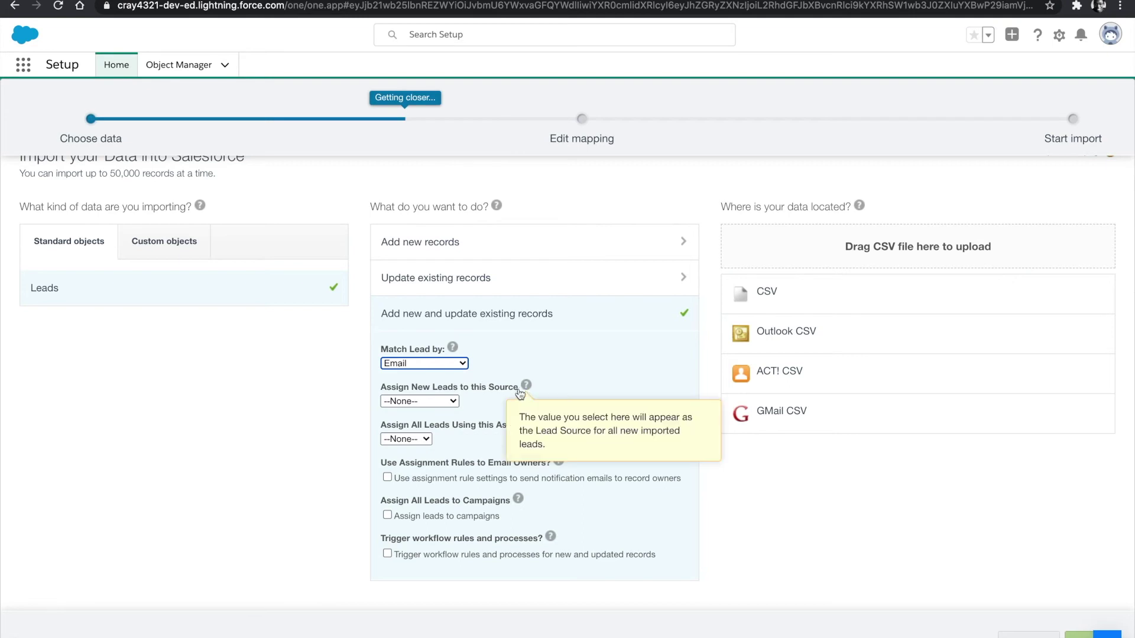
mouse_move(521, 393)
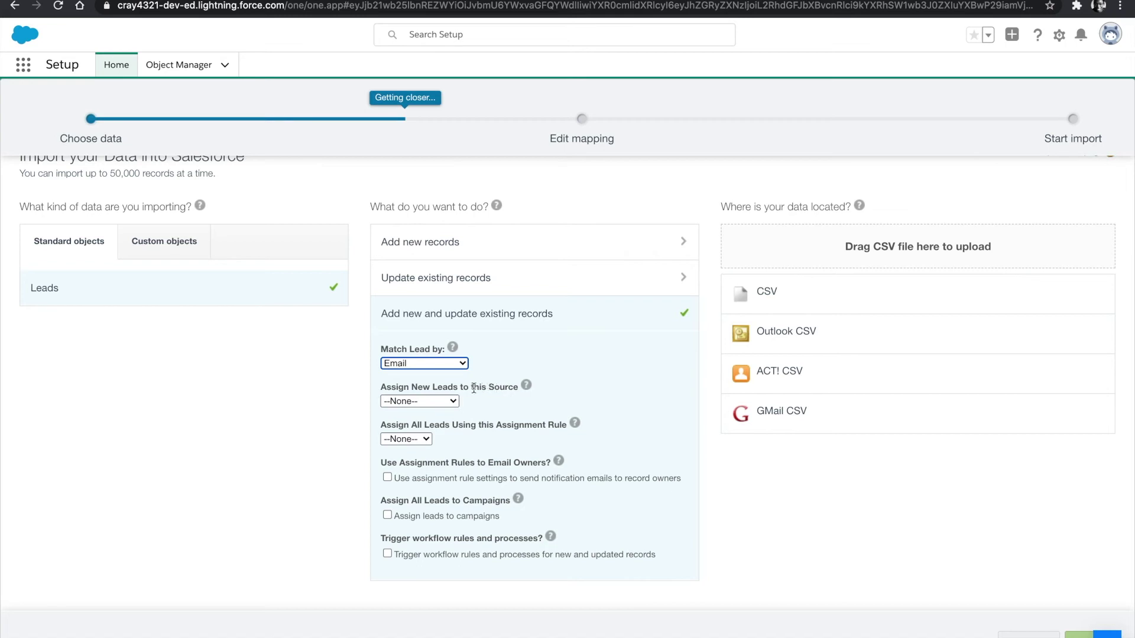
Give new leads the Phone Inquiry source, use the Standard assignment rule, and enable owner notification emails.
left_click(442, 401)
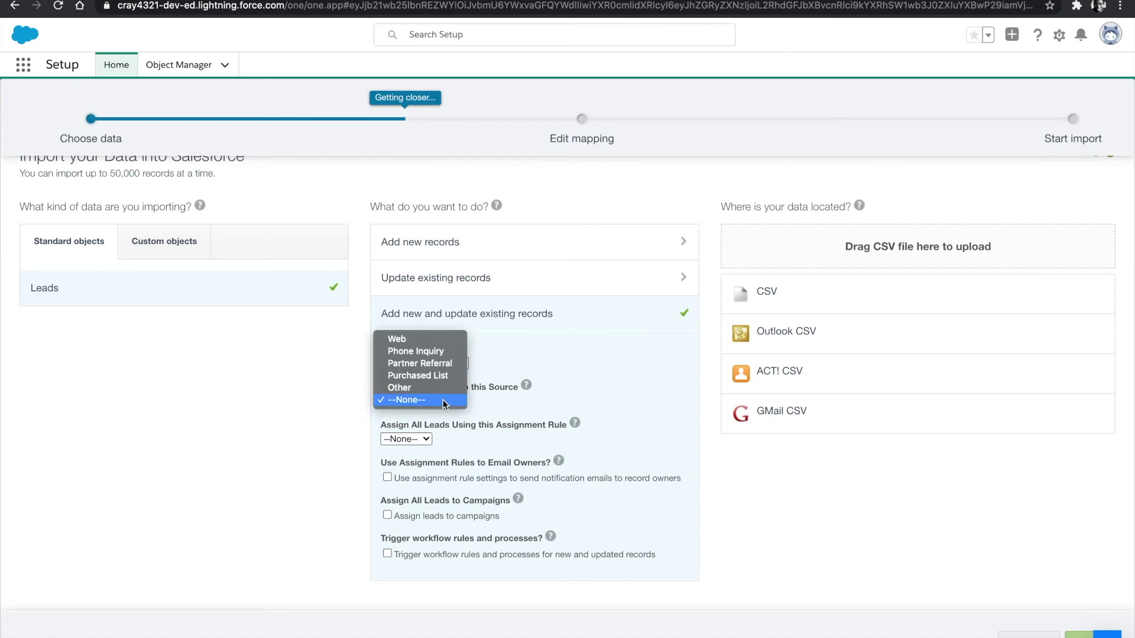
left_click(431, 352)
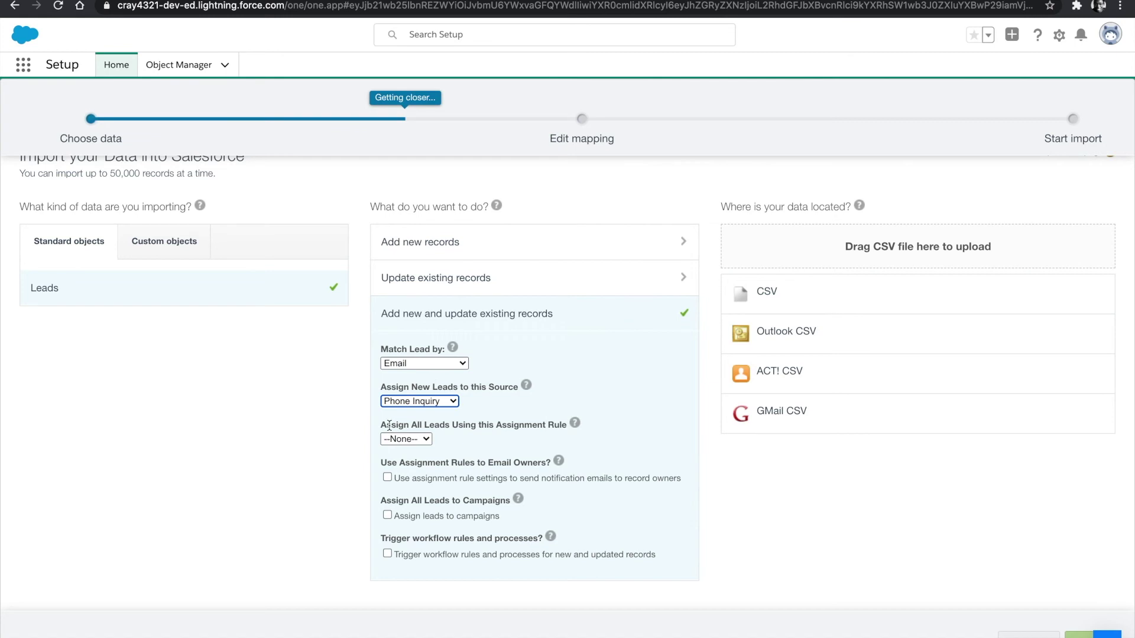
left_click(419, 441)
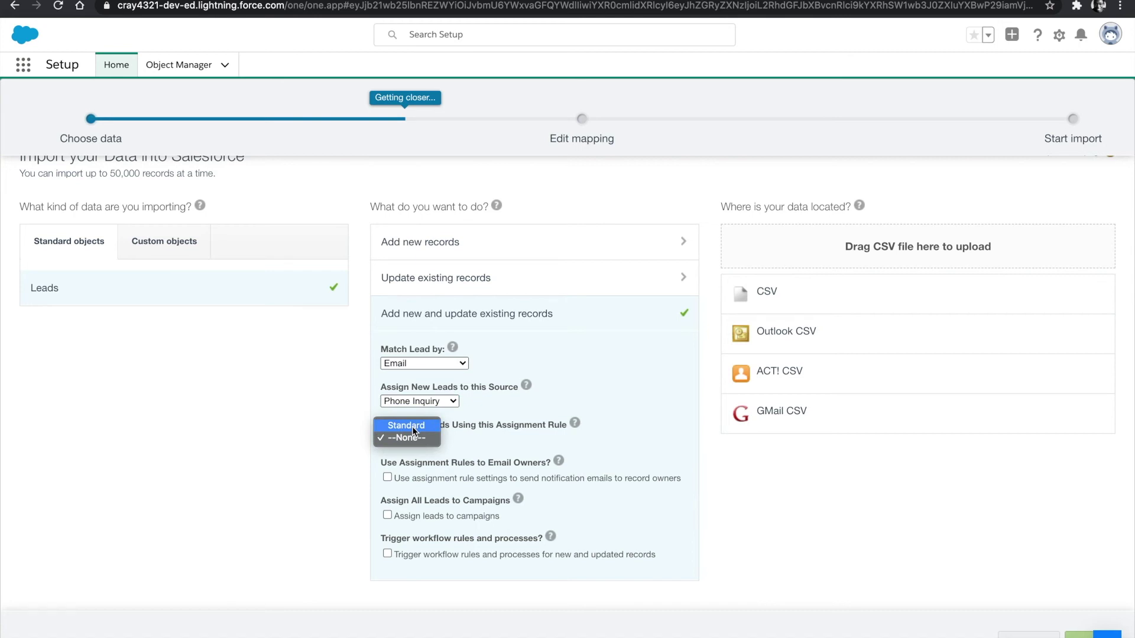
left_click(412, 426)
left_click(387, 477)
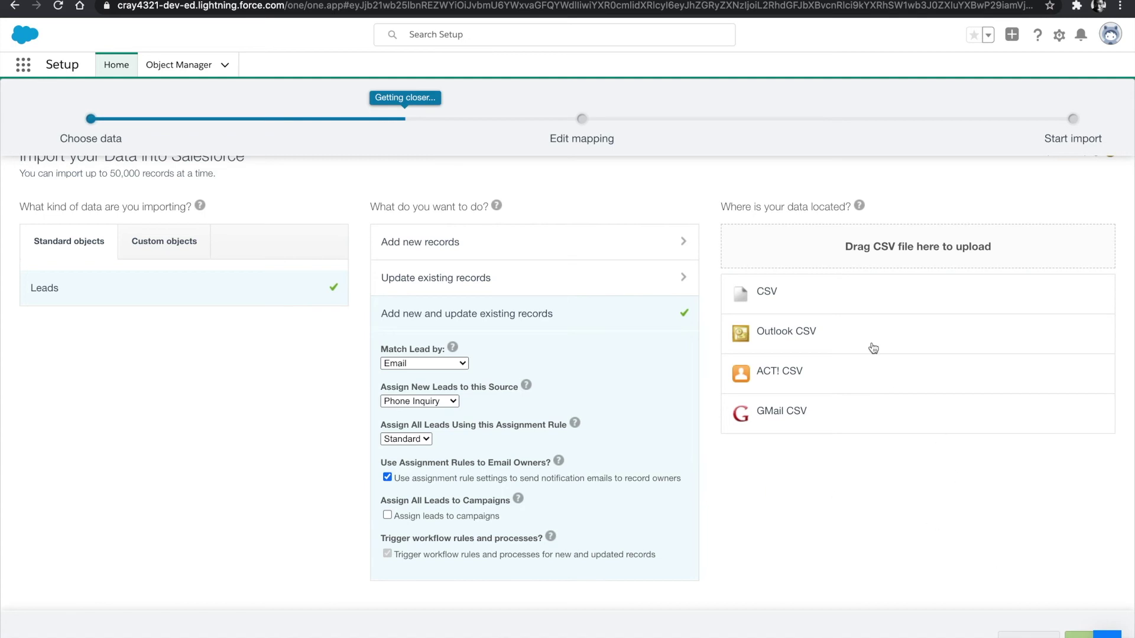
Upload Lead Import.csv as the CSV source and continue to field mapping.
left_click(791, 295)
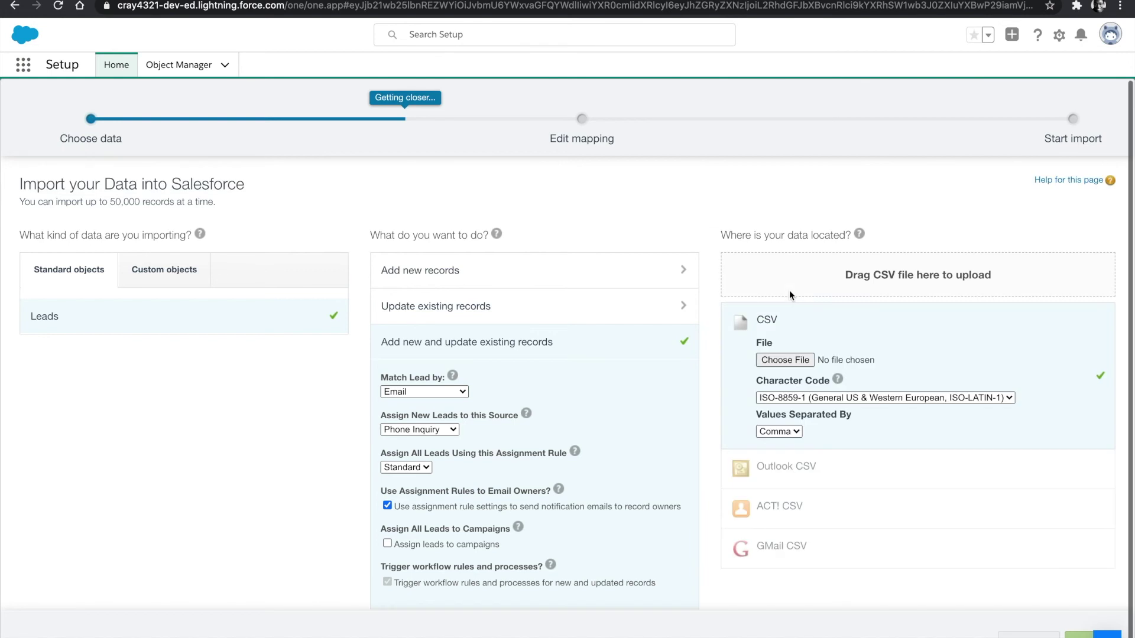
left_click(779, 358)
left_click(442, 32)
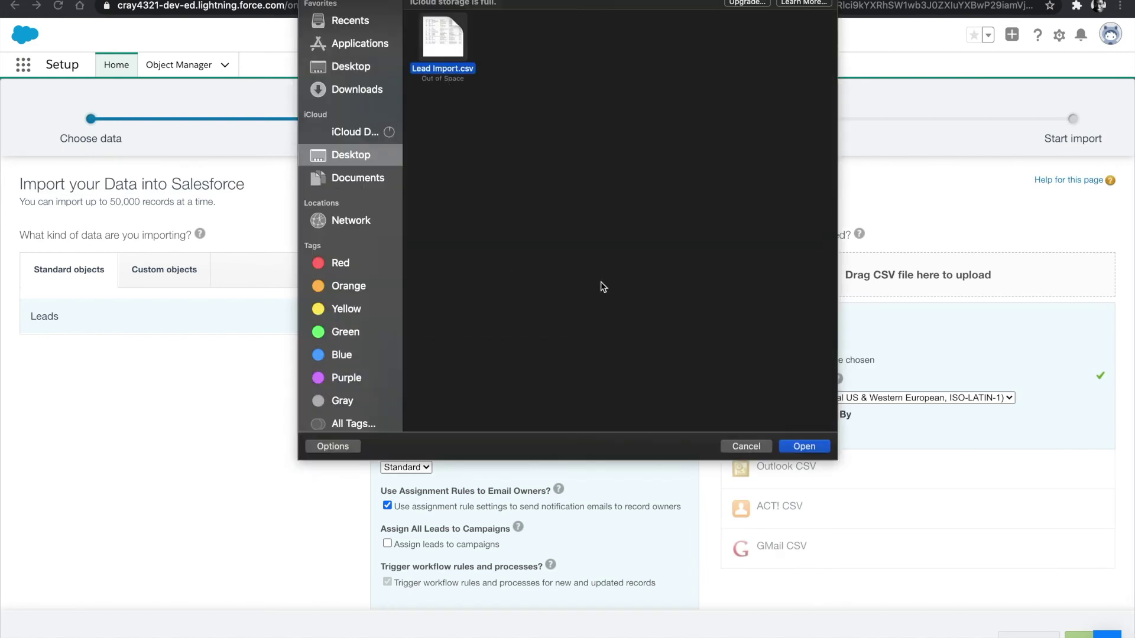
left_click(793, 445)
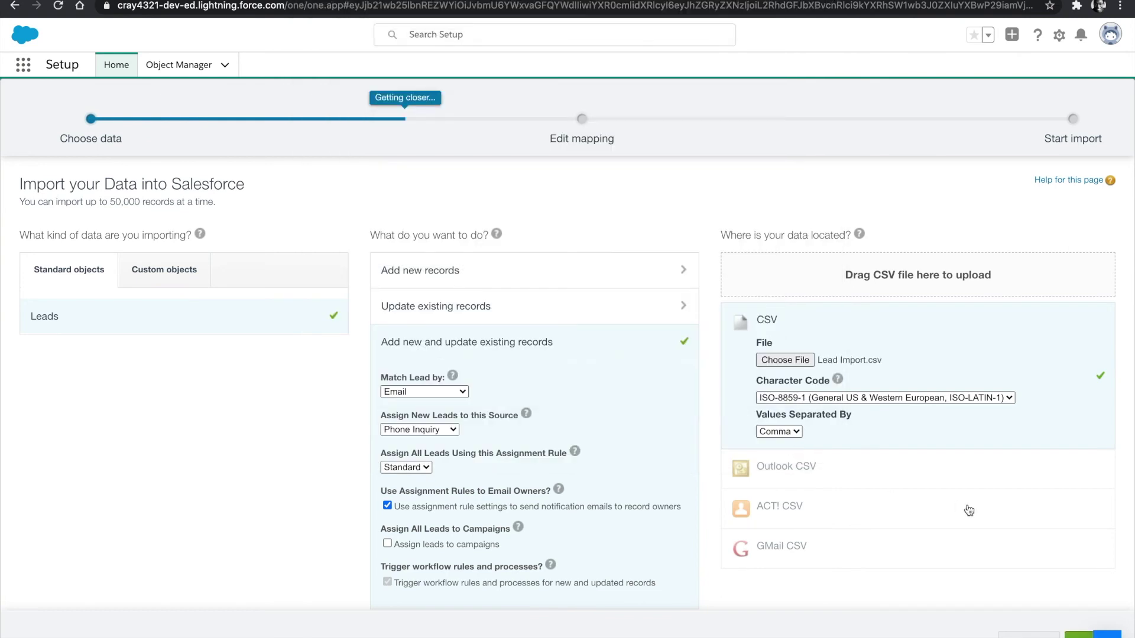
left_click(1064, 631)
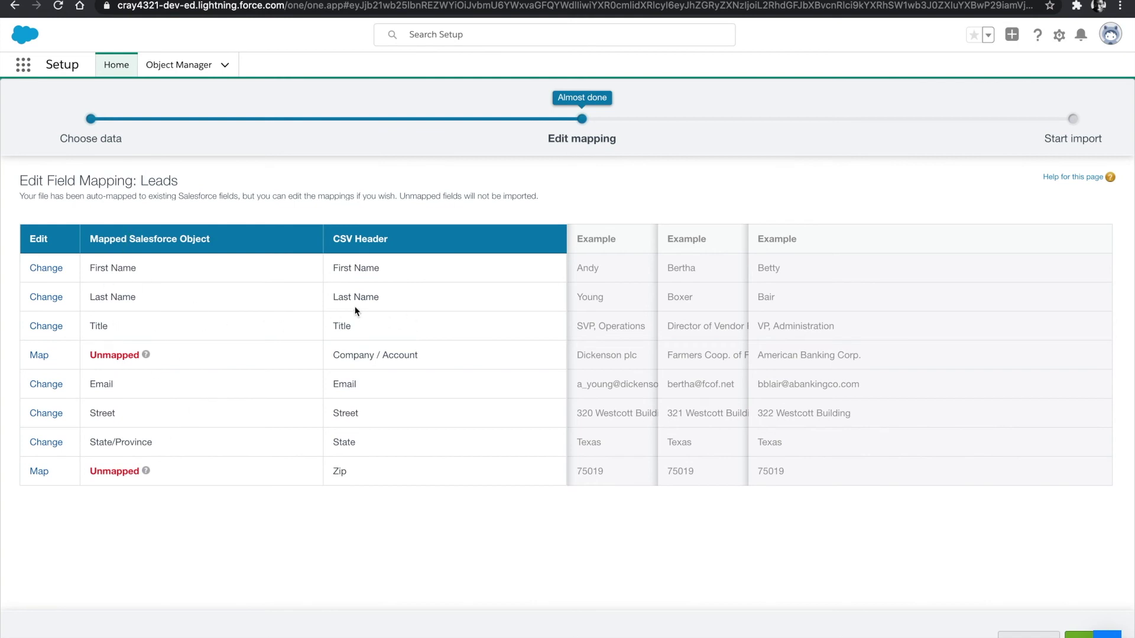
Map the Company / Account column to the Company field.
left_click(42, 356)
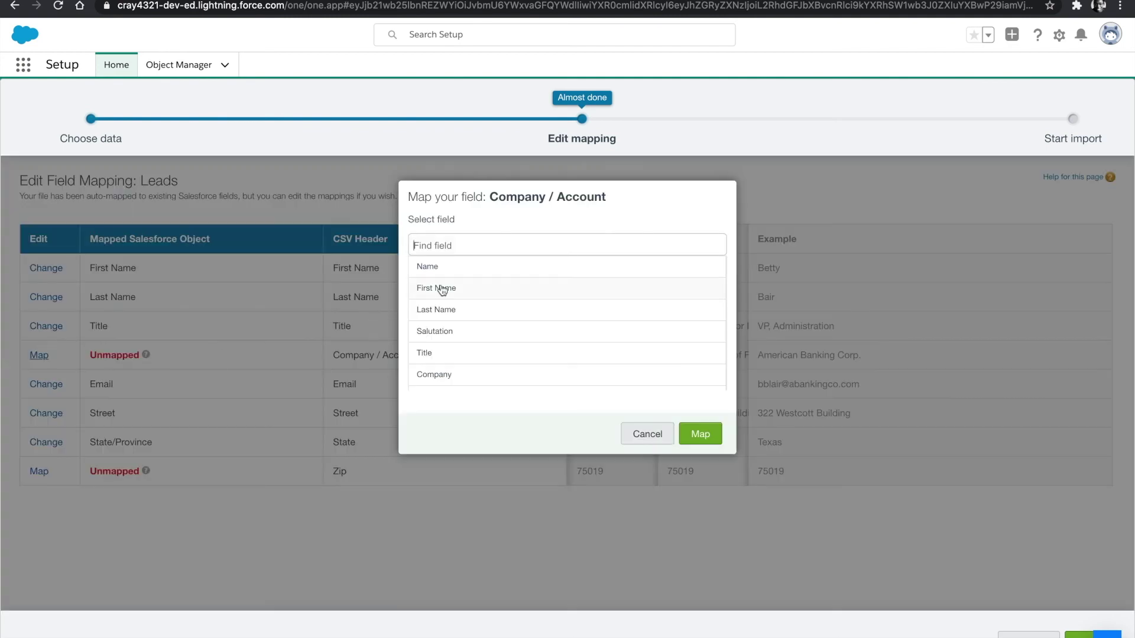
type("comp")
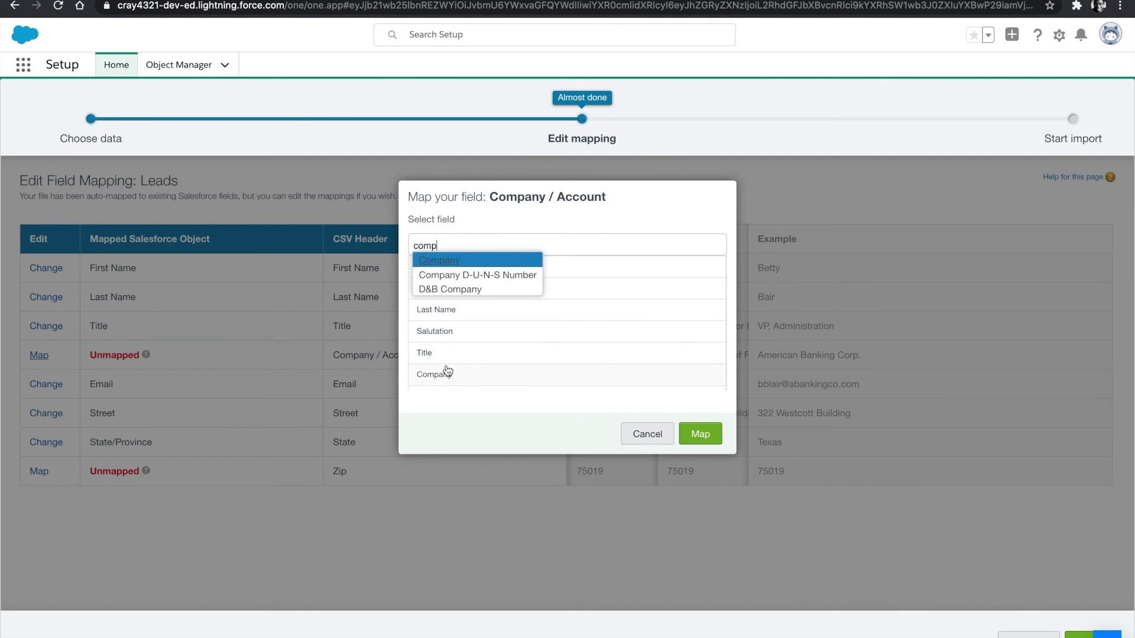
left_click(443, 375)
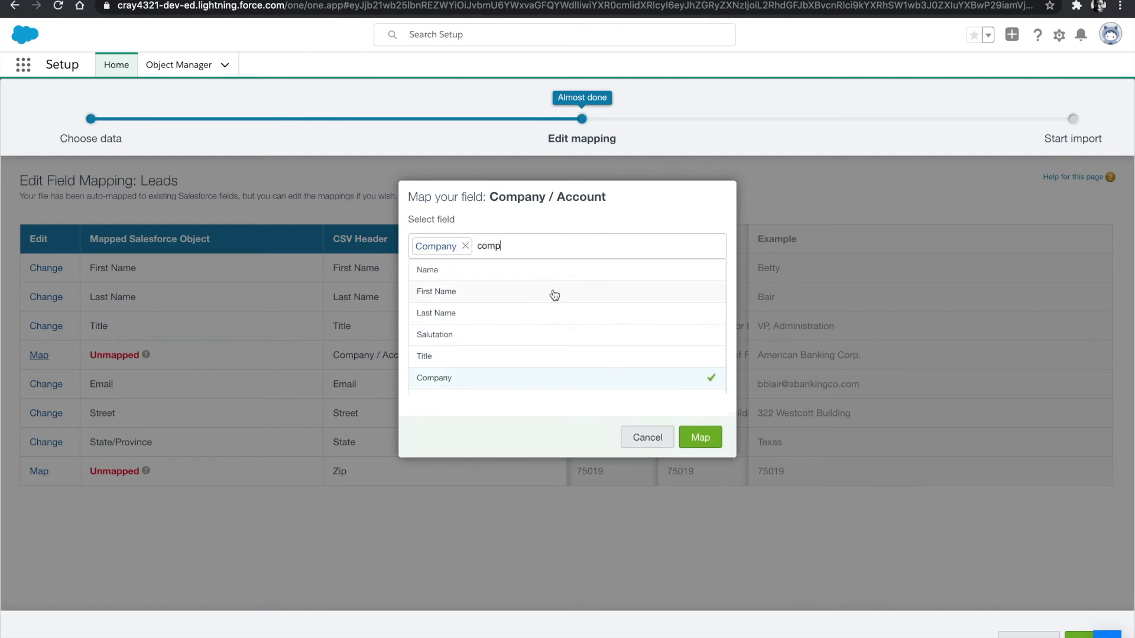
key("BackSpace")
key("BackSpace")
key("BackSpace")
key("BackSpace")
left_click(701, 438)
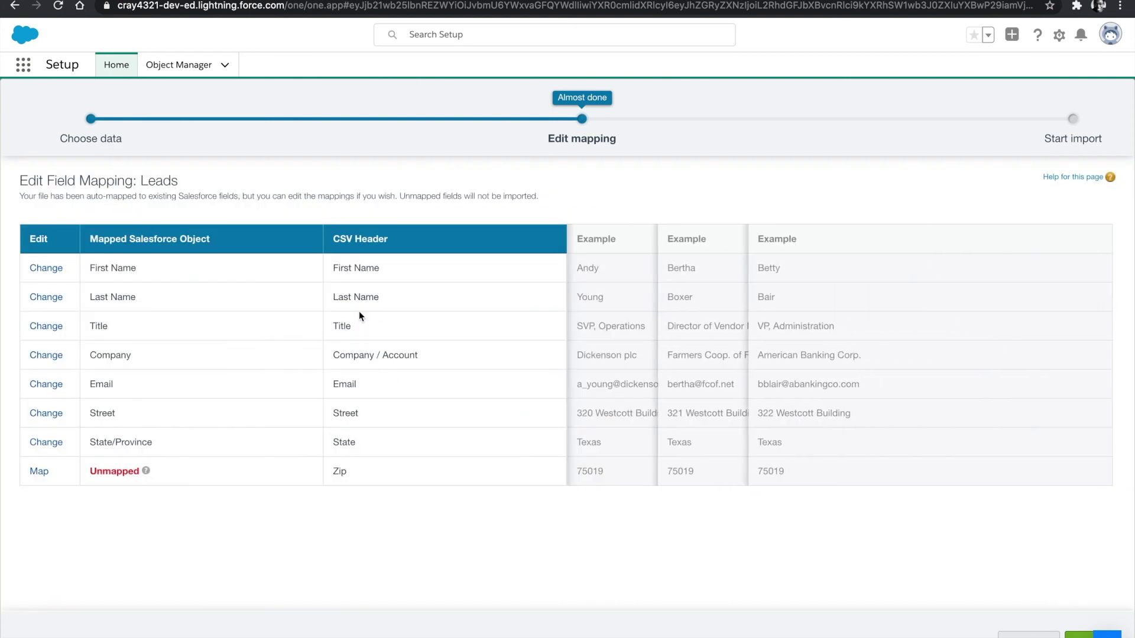
Map the Zip column to the Zip/Postal Code field.
left_click(45, 471)
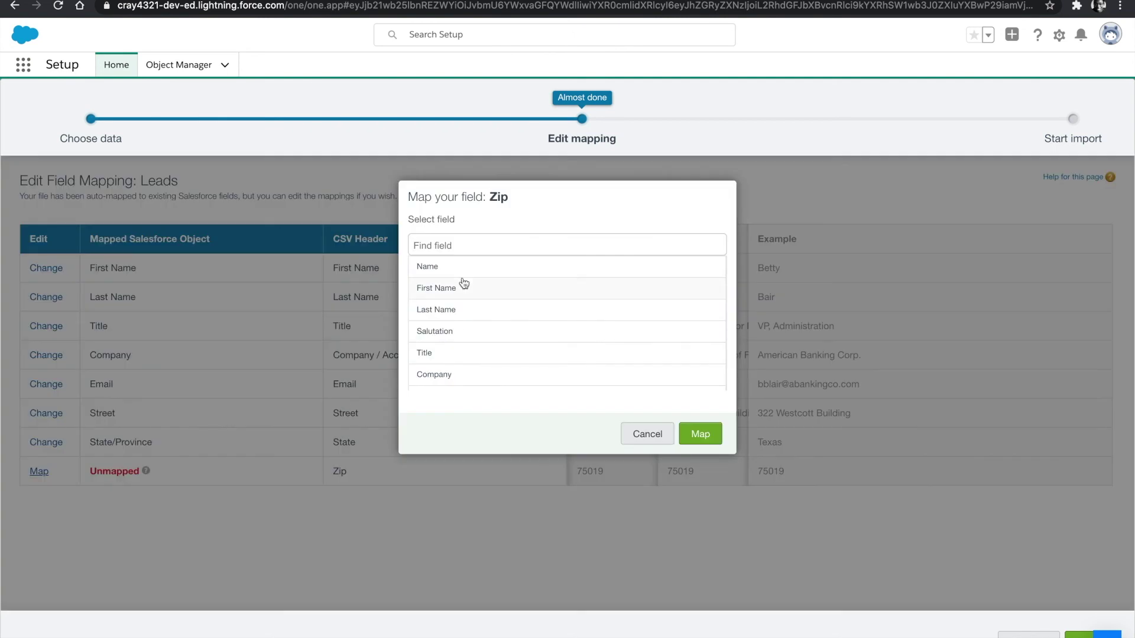
type("zip")
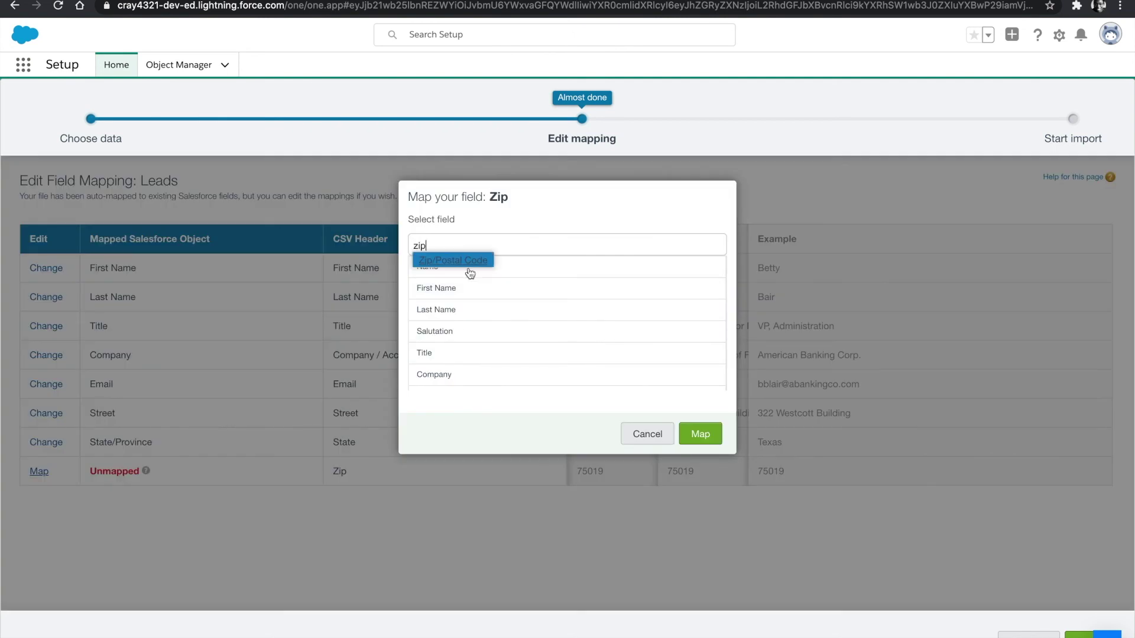
left_click(464, 262)
left_click(701, 437)
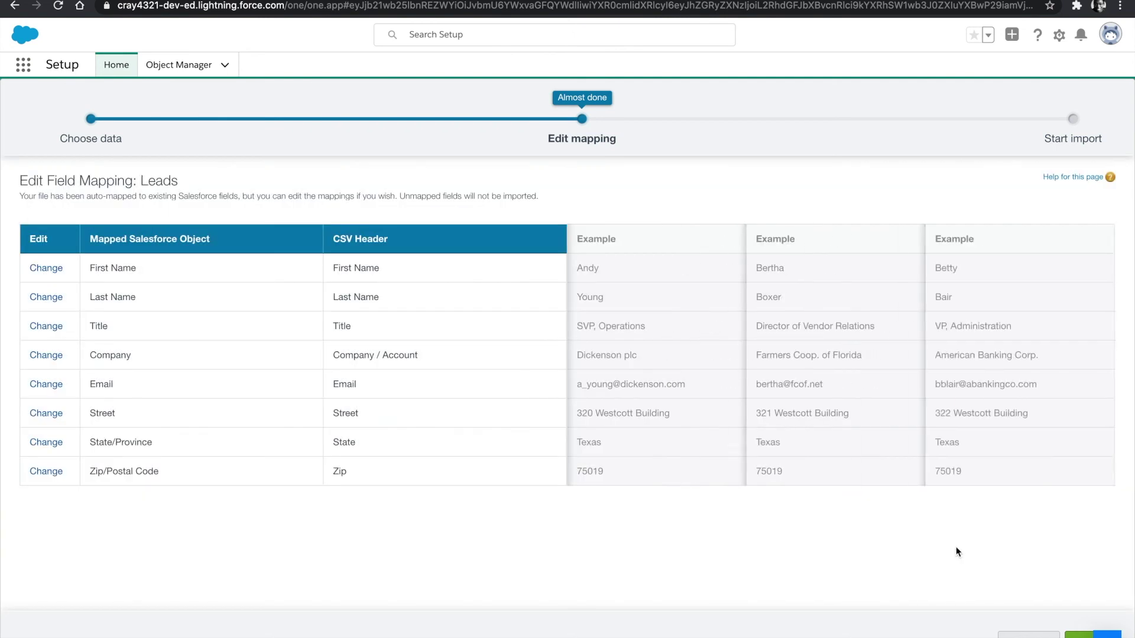
Start the import of all 8 mapped fields and open its Bulk Data Load Job status.
left_click(1093, 634)
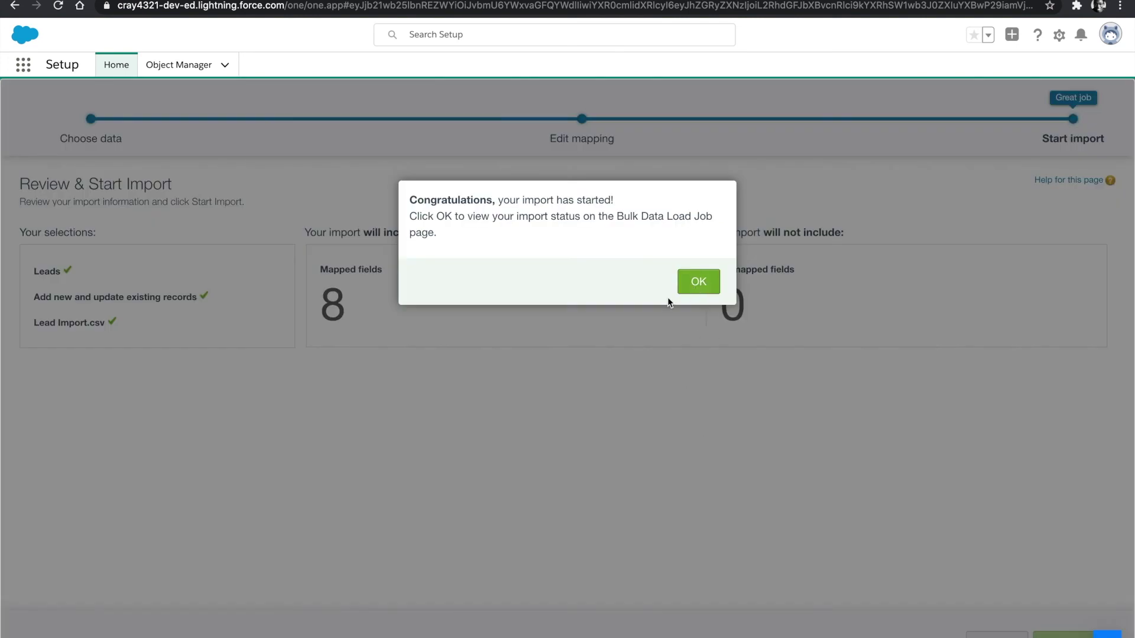
left_click(701, 281)
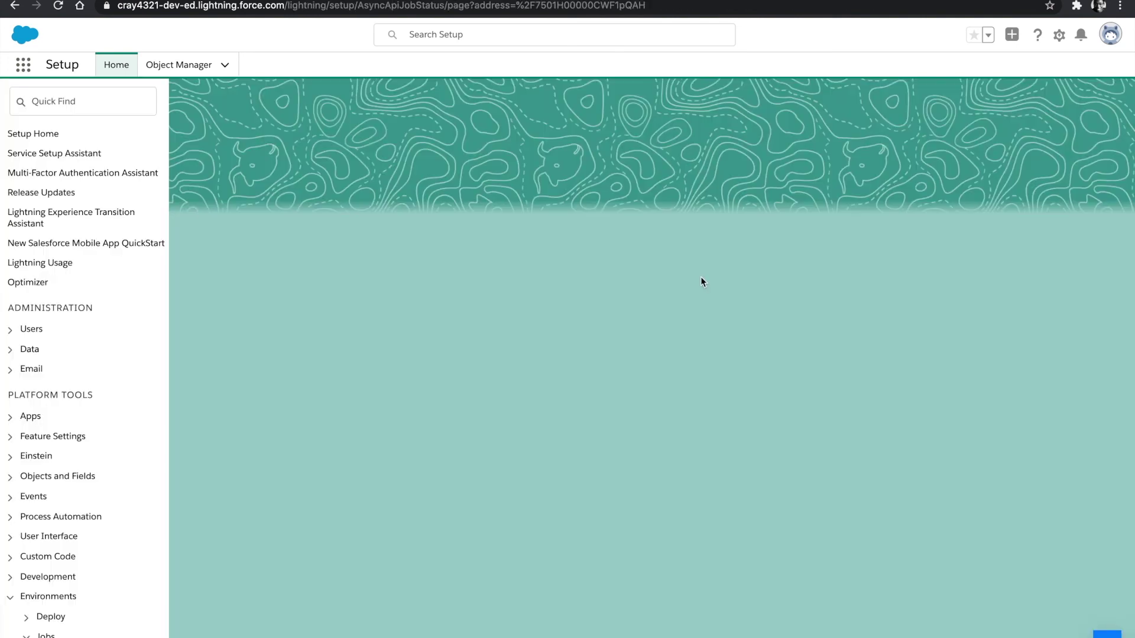